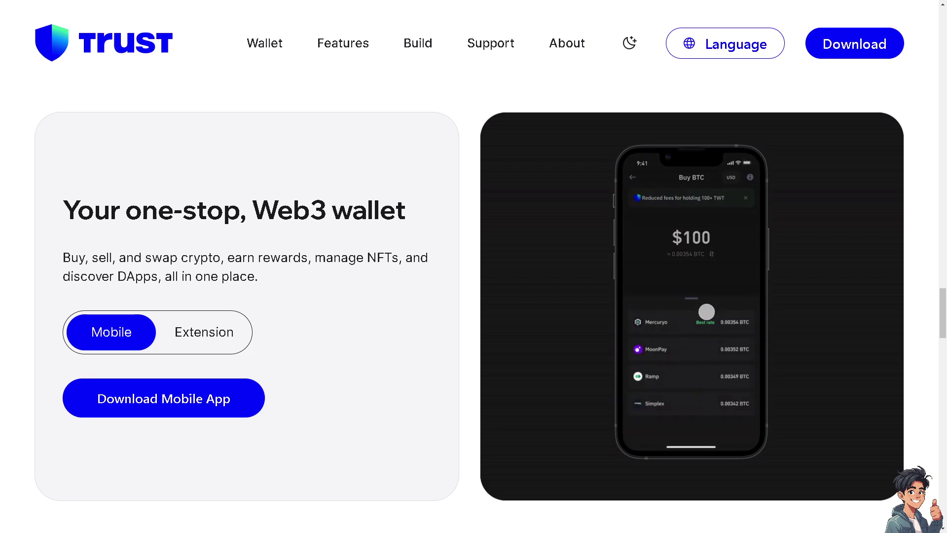
# - Open Trust Wallet's Download page and browse the iOS, Android, Chrome and APK download cards
pyautogui.scroll(-10, 474, 296)
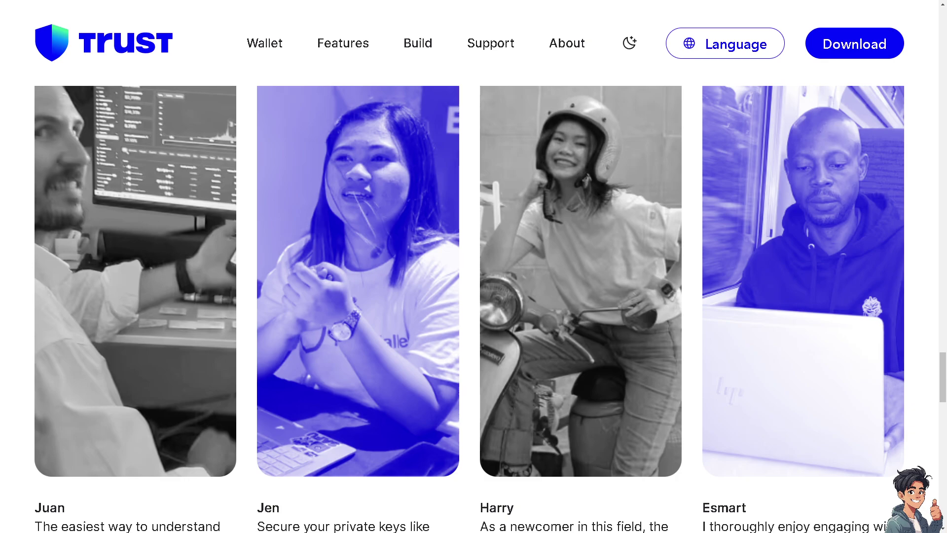
pyautogui.click(839, 44)
pyautogui.scroll(-3, 448, 247)
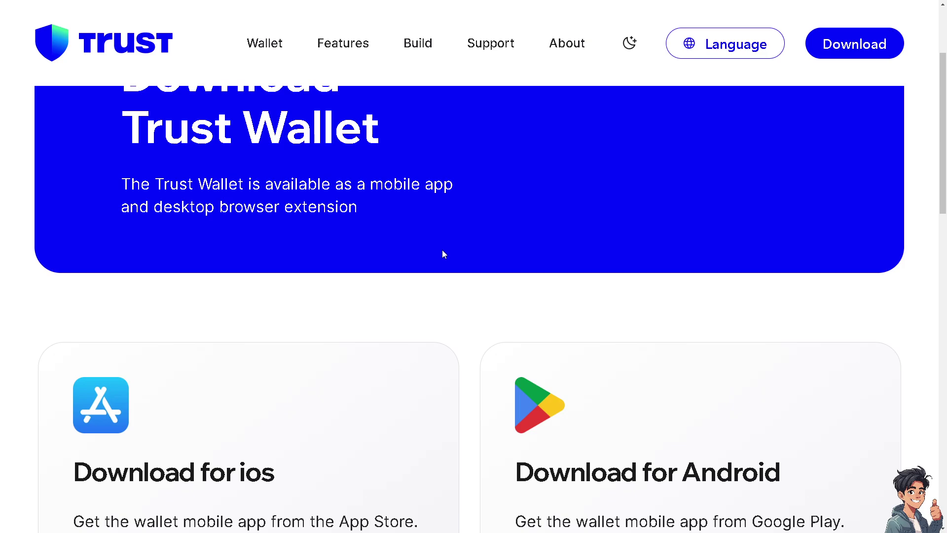
pyautogui.scroll(-2, 443, 254)
pyautogui.scroll(-4, 444, 257)
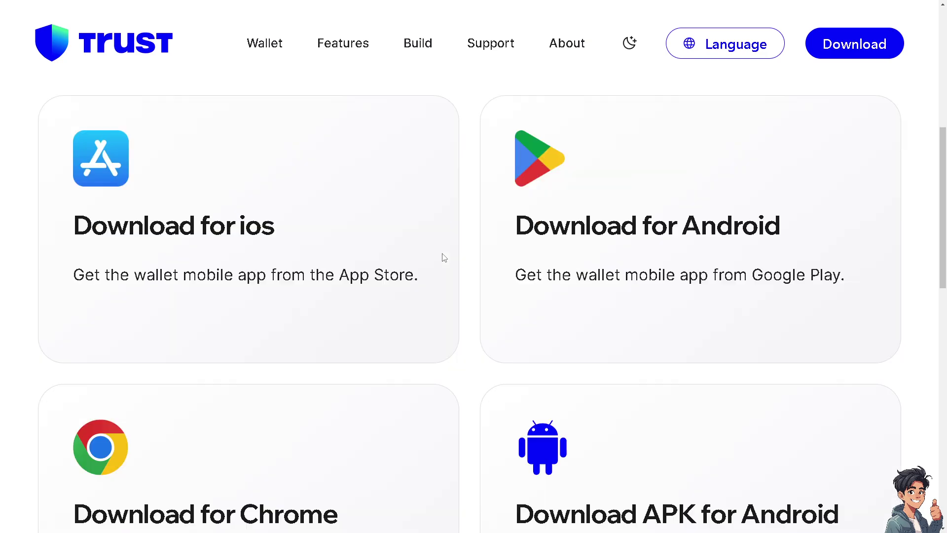
pyautogui.scroll(-2, 444, 257)
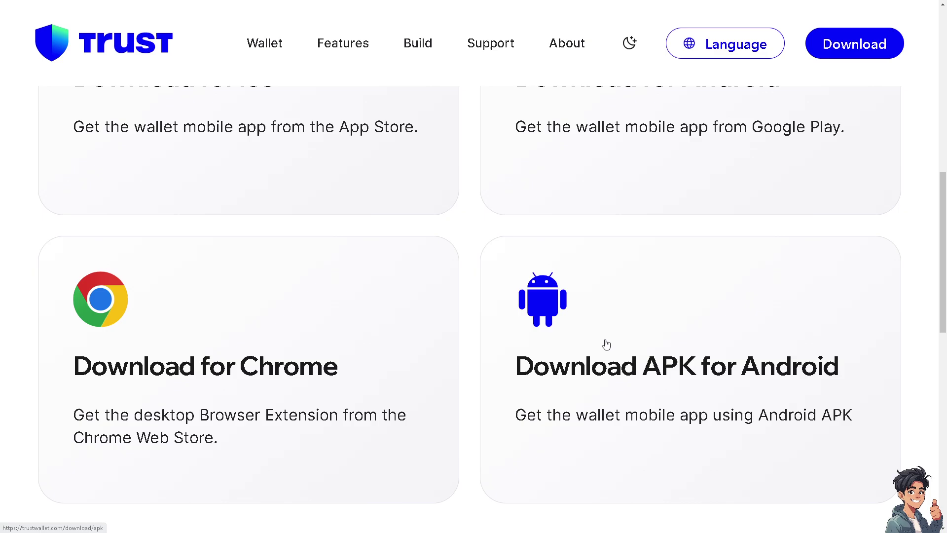
pyautogui.scroll(2, 606, 344)
pyautogui.scroll(2, 605, 343)
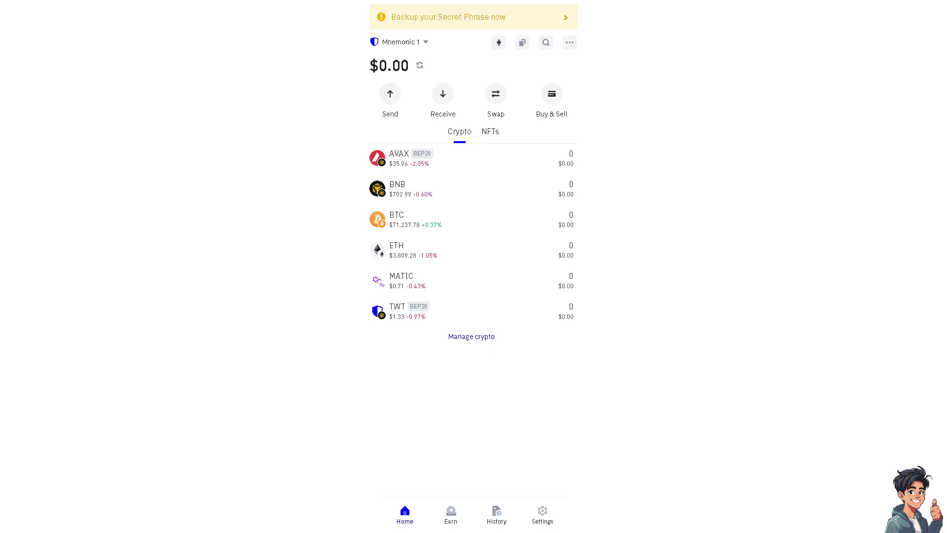
pyautogui.scroll(-1, 474, 167)
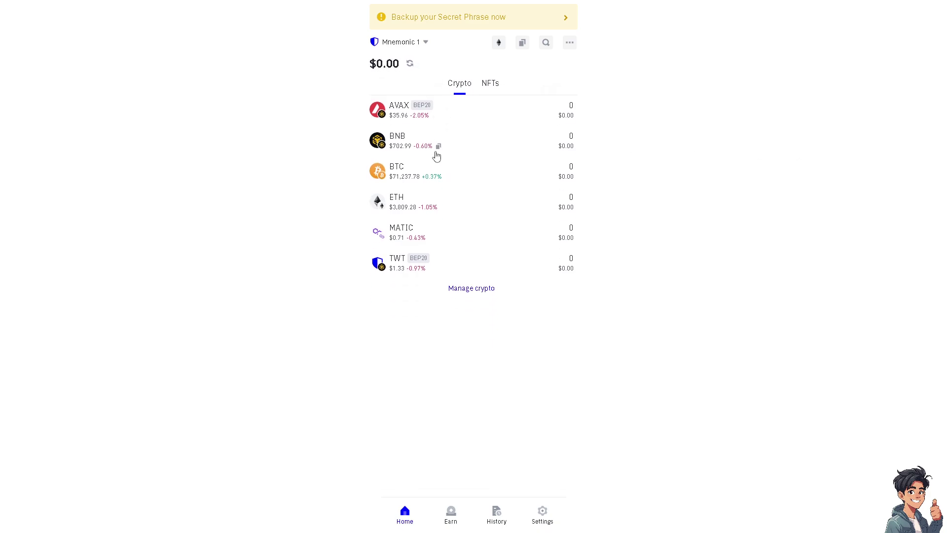
pyautogui.scroll(1, 462, 159)
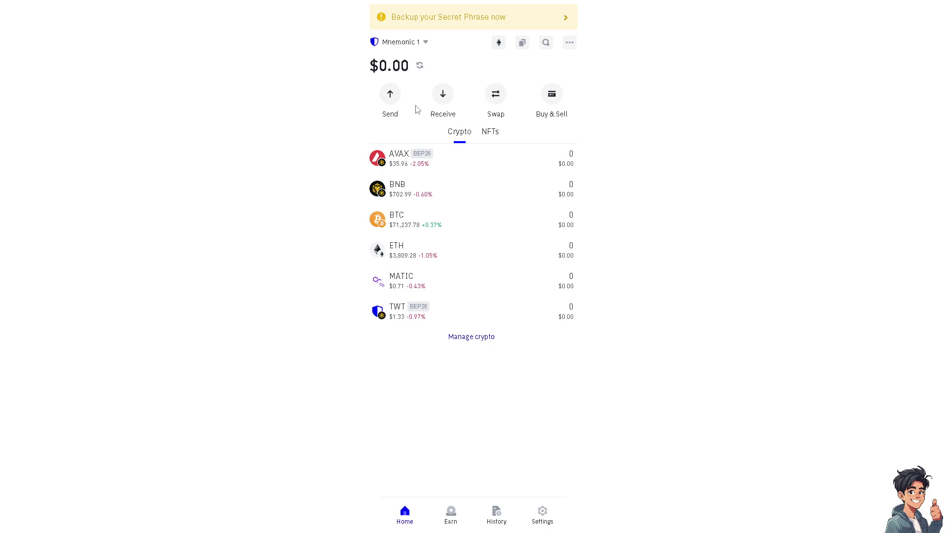
# - Start a send from the wallet and pick ETH as the token
pyautogui.click(390, 95)
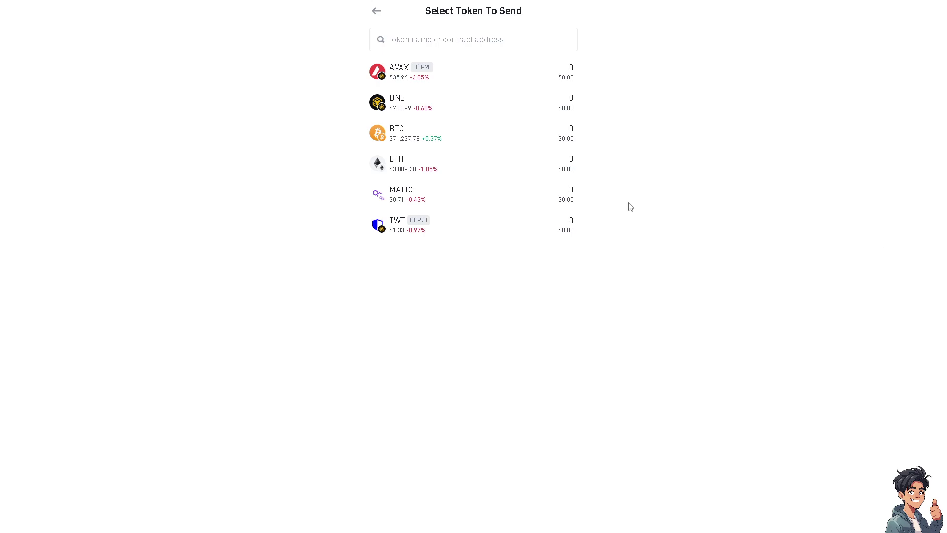
pyautogui.click(447, 170)
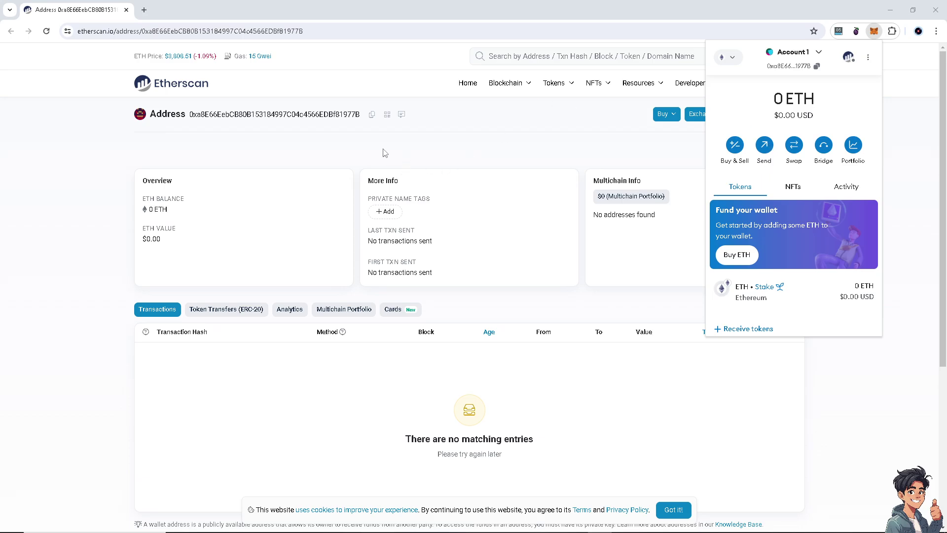
# - Copy the account's Ethereum address from Etherscan and return to Trust Wallet
pyautogui.click(372, 116)
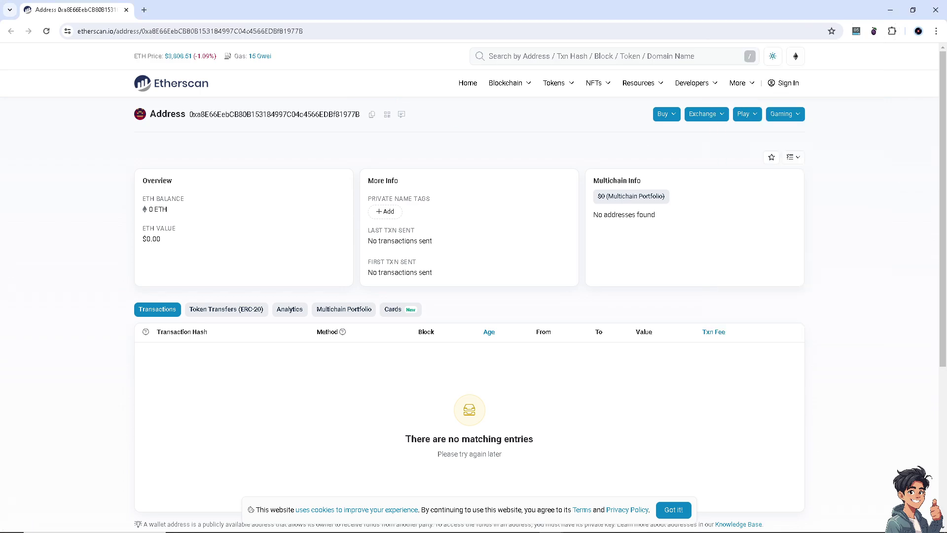
pyautogui.hotkey('alt', 'Tab')
# - Paste the copied MetaMask address as the recipient and enter an amount of 200
pyautogui.click(484, 87)
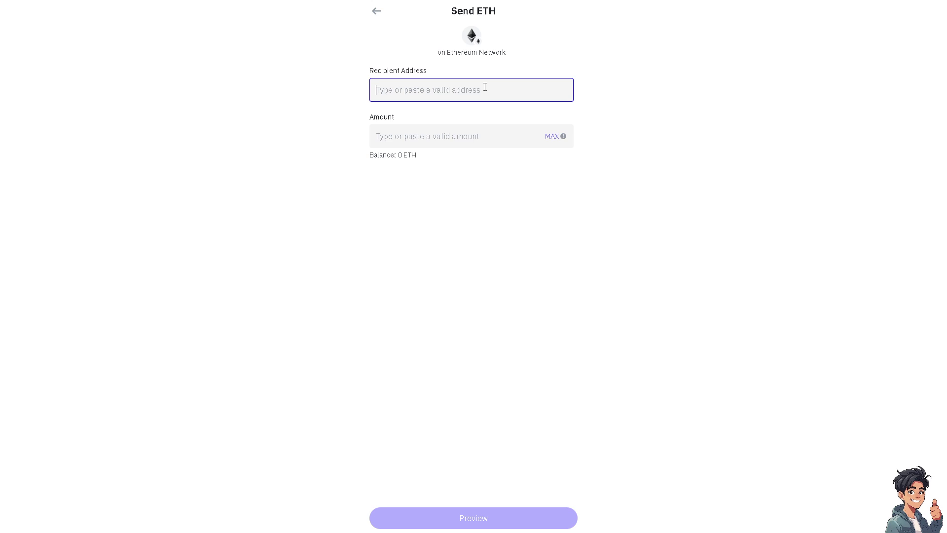
pyautogui.write('0xa8E66EebCB80B153184997C04c4566EDBf81977B')
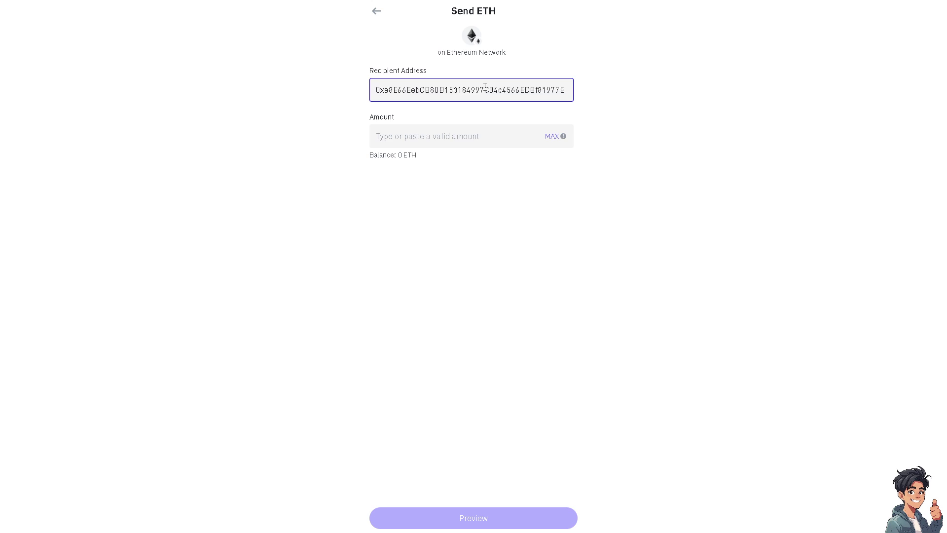
pyautogui.click(491, 137)
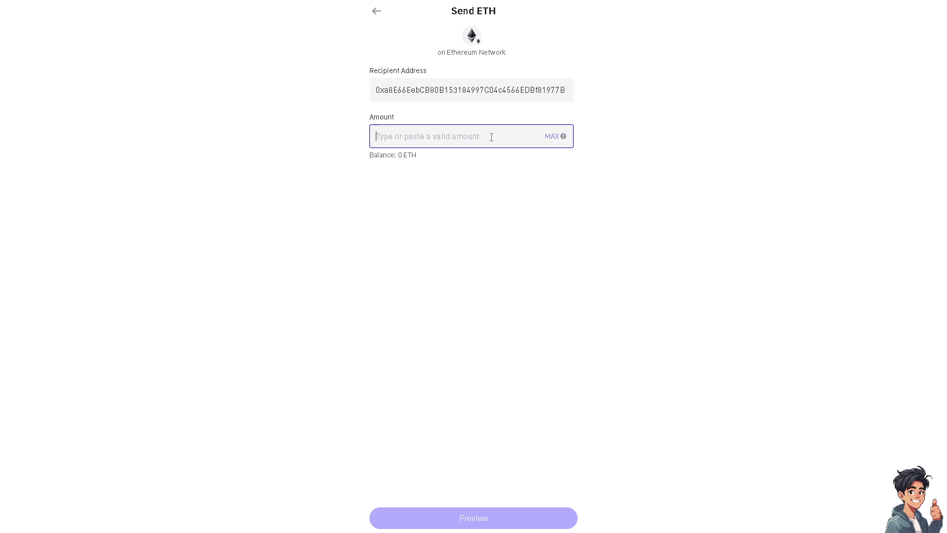
pyautogui.write('2')
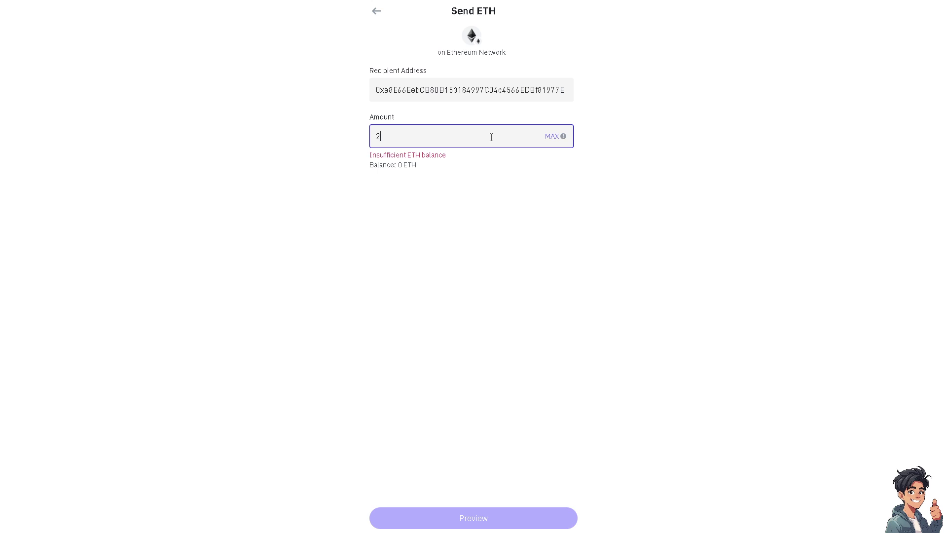
pyautogui.write('00')
# - Change the amount through 50, 10 and 5, finally leaving it at 0
pyautogui.moveTo(444, 144); pyautogui.dragTo(343, 137)
pyautogui.write('50')
pyautogui.moveTo(397, 134); pyautogui.dragTo(336, 129)
pyautogui.write('10')
pyautogui.click(387, 237)
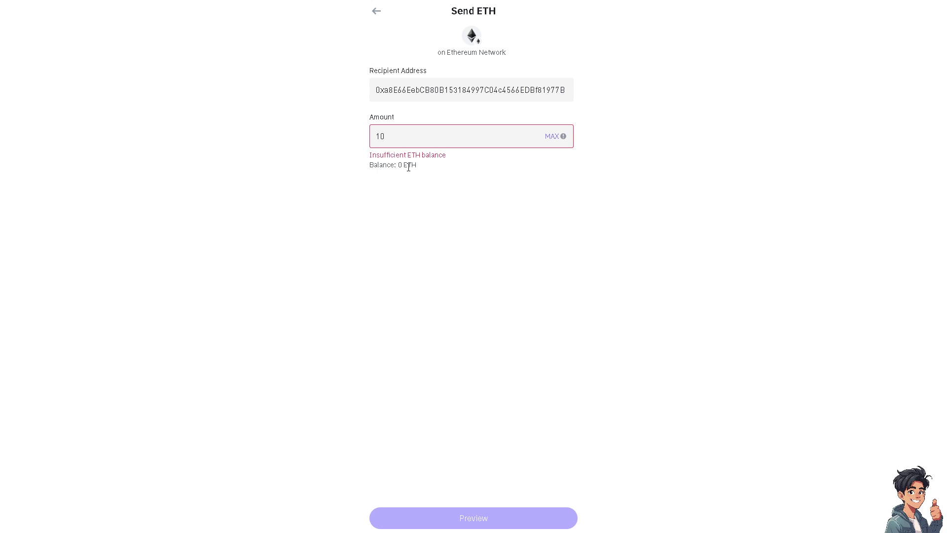
pyautogui.doubleClick(389, 138)
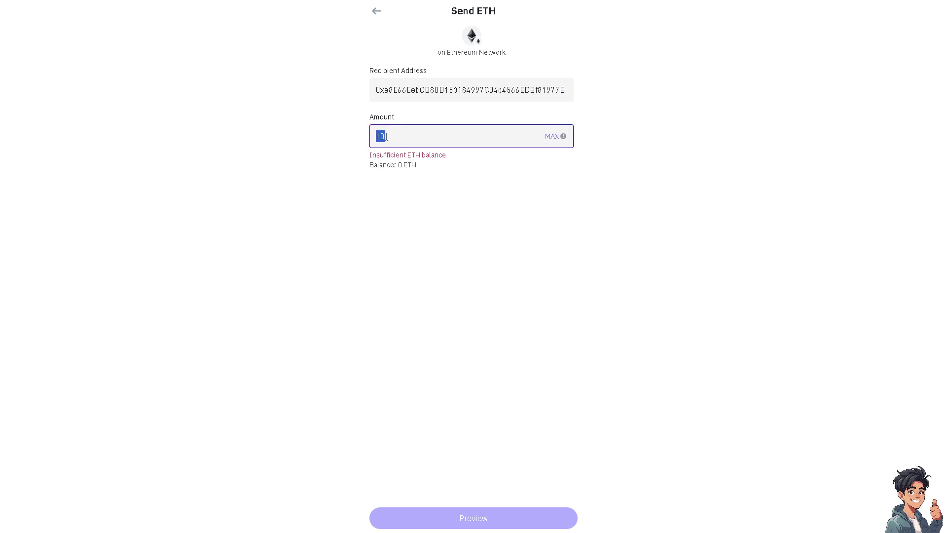
pyautogui.write('5')
pyautogui.press('BackSpace')
pyautogui.write('0')
pyautogui.click(384, 223)
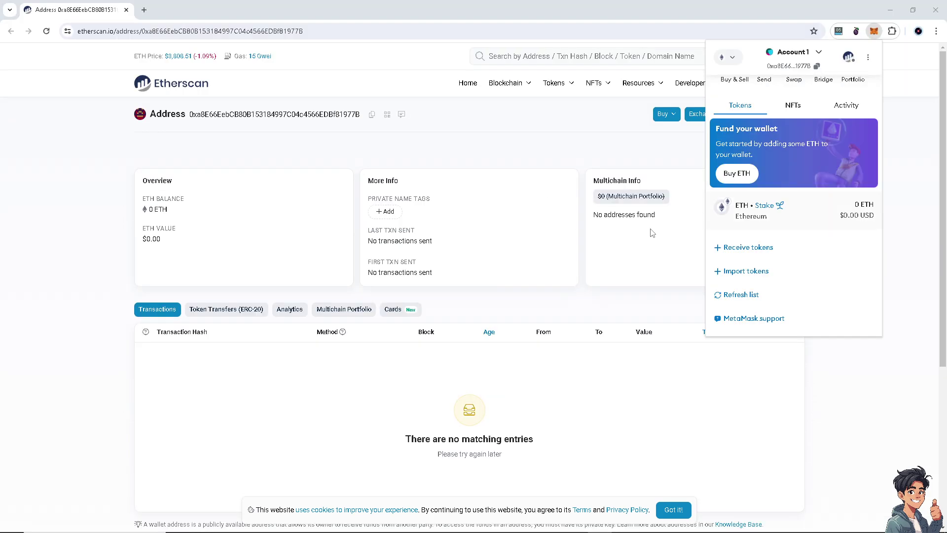
# - View the MetaMask account's receiving address and QR code, close it, then choose Send
pyautogui.click(767, 254)
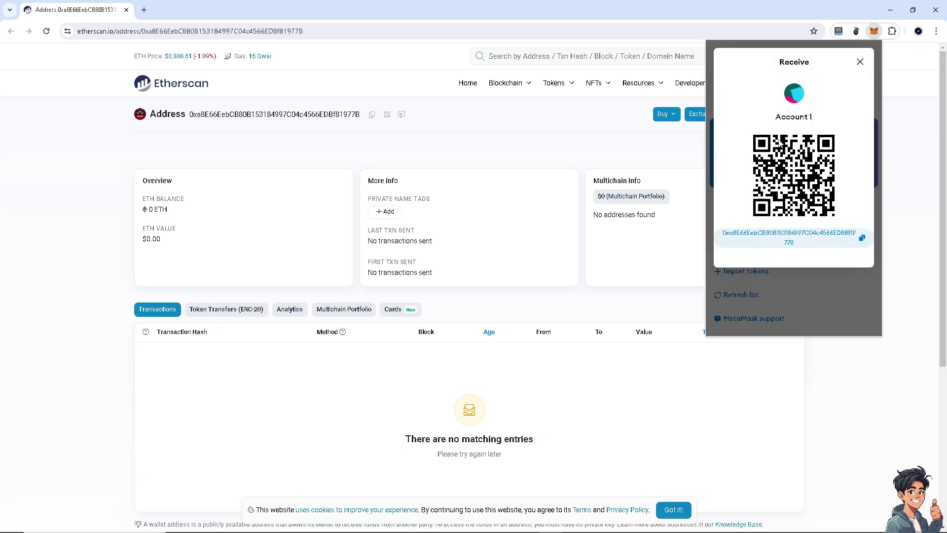
pyautogui.click(861, 63)
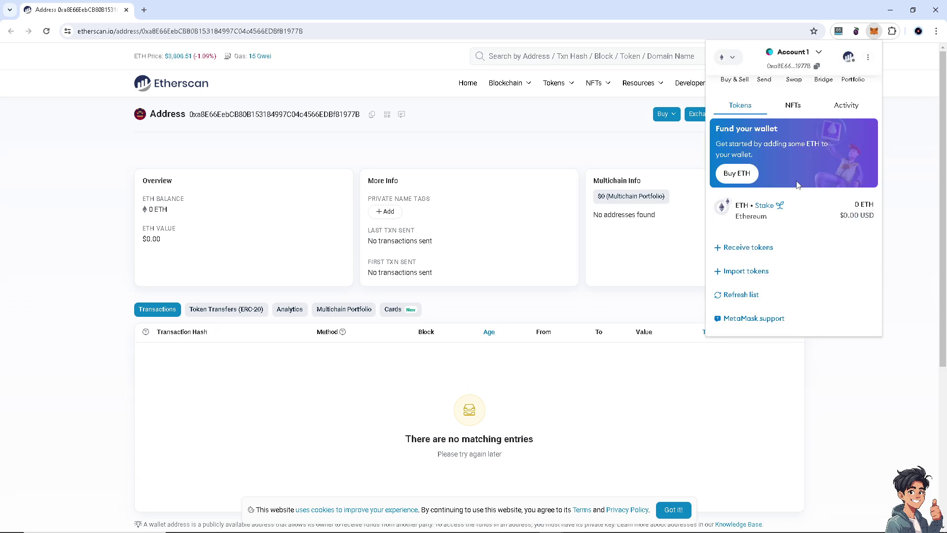
pyautogui.scroll(3, 785, 228)
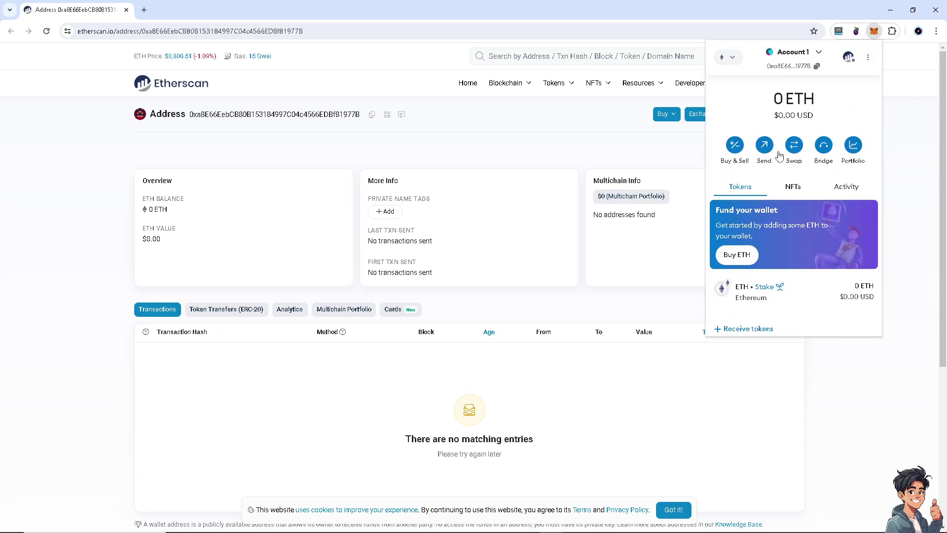
pyautogui.click(772, 150)
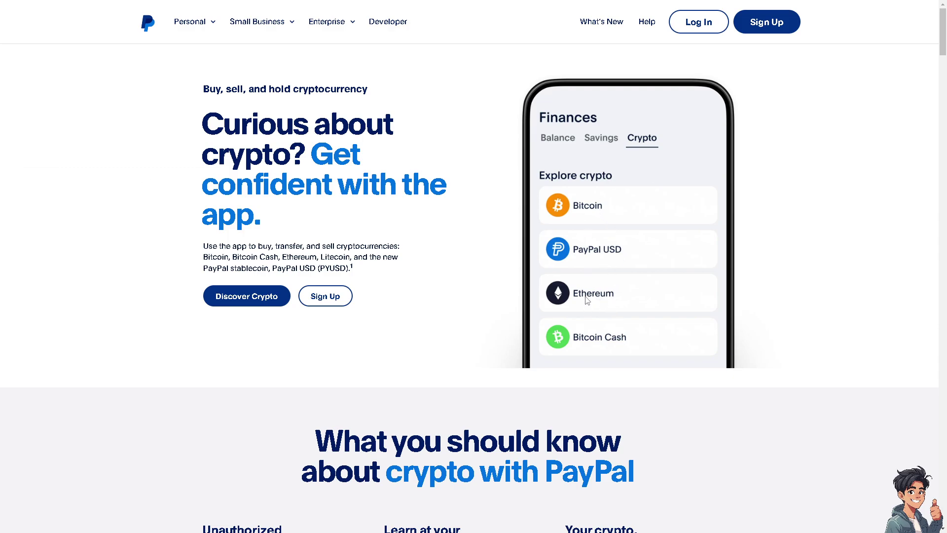
# - Log in to PayPal using the Log In button at the top right
pyautogui.click(701, 23)
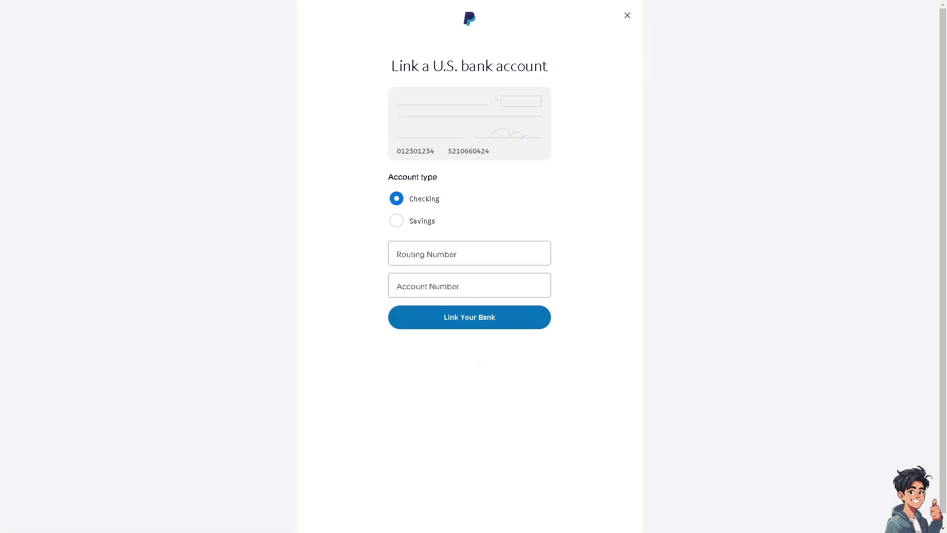